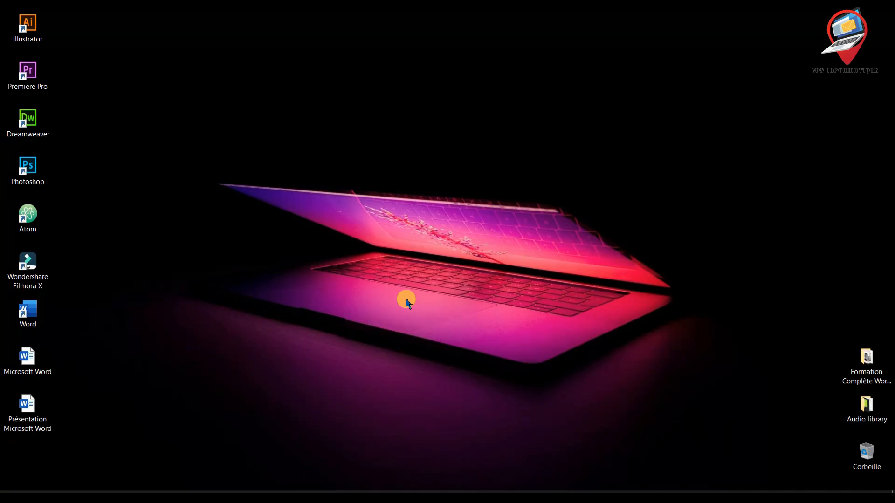
- Open the desktop document Présentation Microsoft Word and create a new style named IT-Series from the current table of contents formatting
double_click(42, 412)
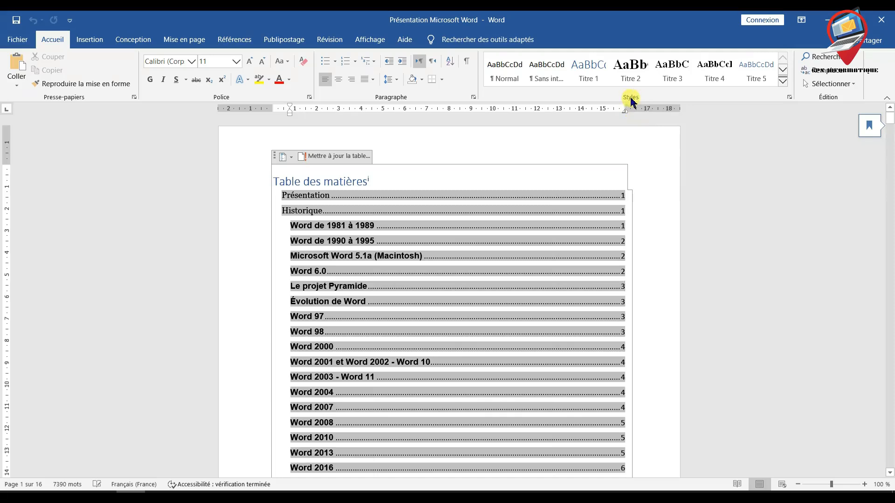
left_click(784, 85)
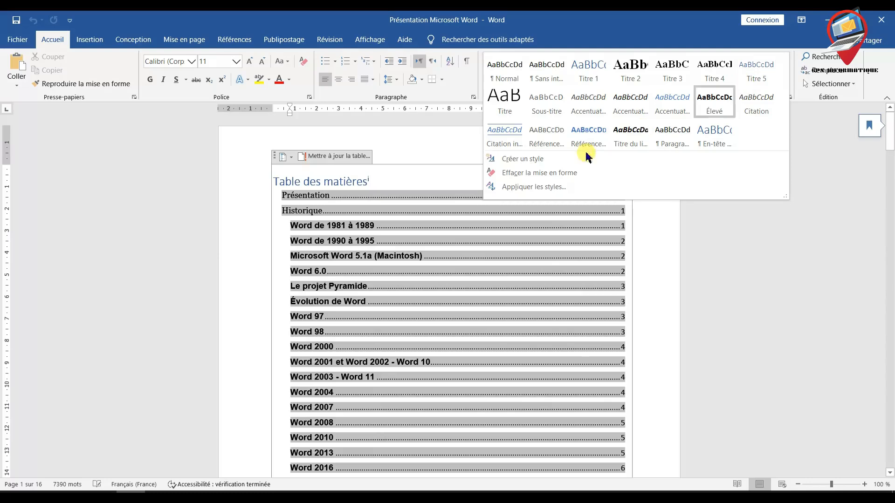
left_click(536, 161)
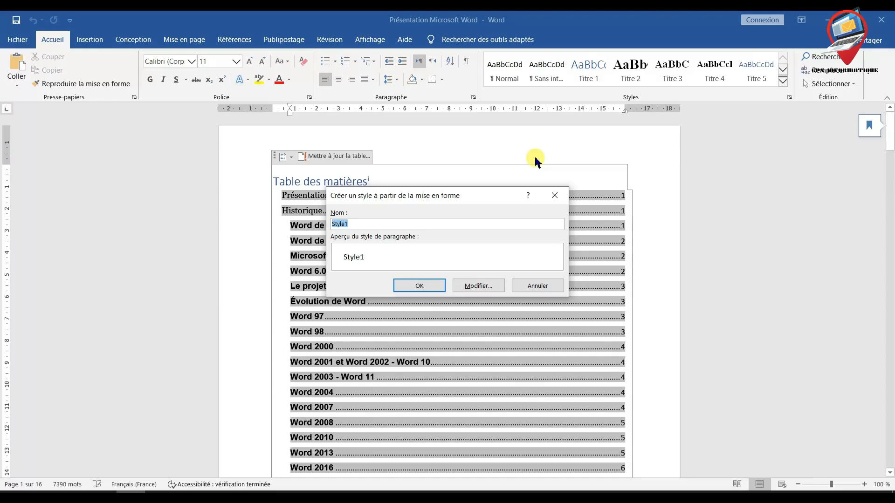
left_click_drag(457, 196, 487, 160)
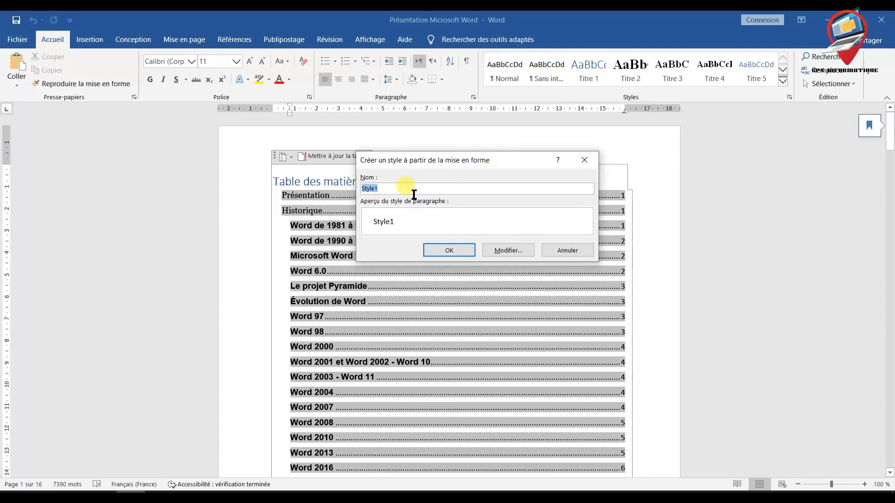
left_click_drag(420, 159, 487, 166)
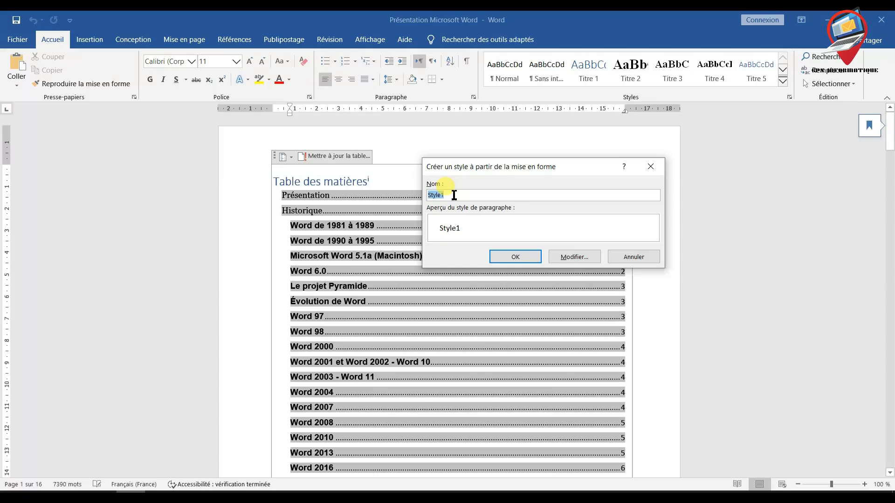
type("IT-Series")
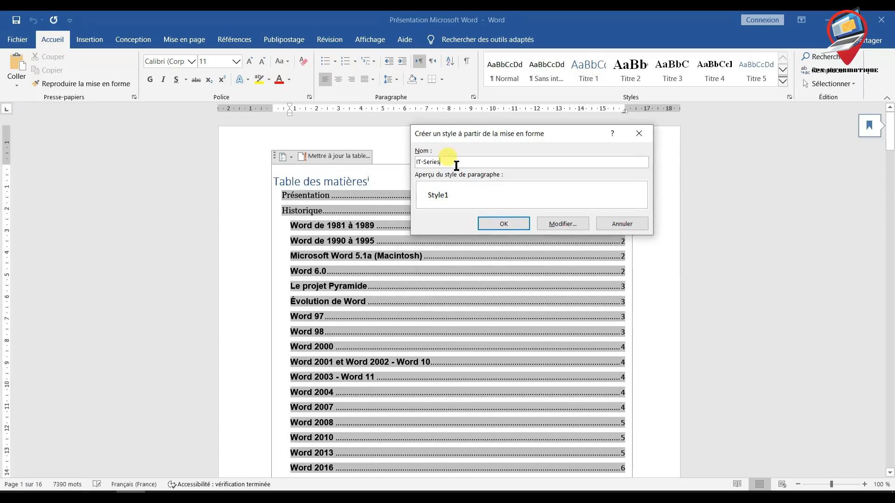
left_click(508, 225)
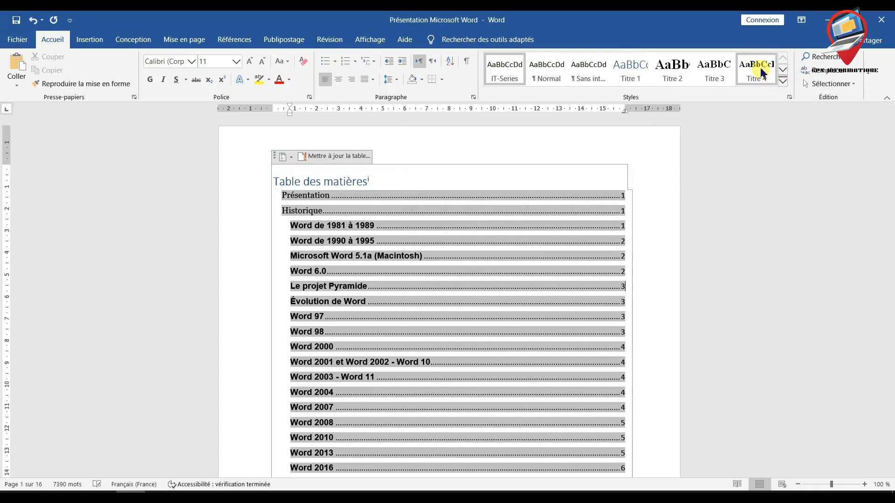
- Look for the new IT-Series style in the full style gallery, leaving the document's styles unapplied
left_click(781, 70)
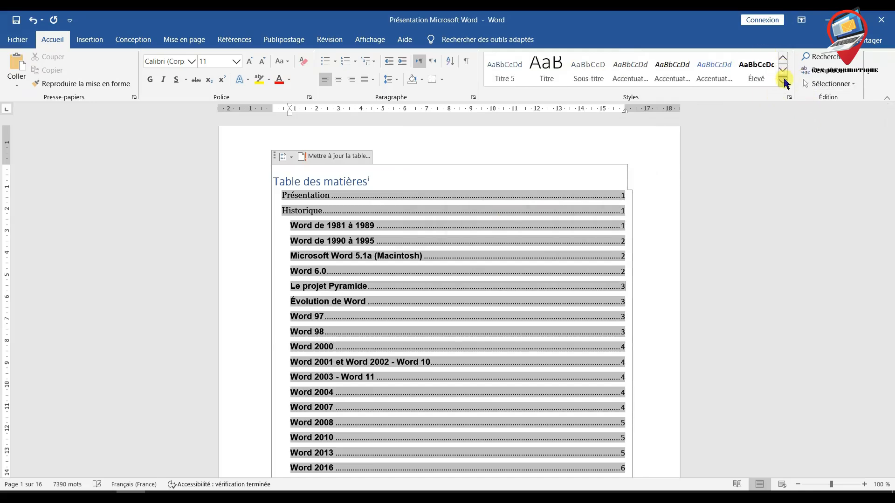
left_click(784, 81)
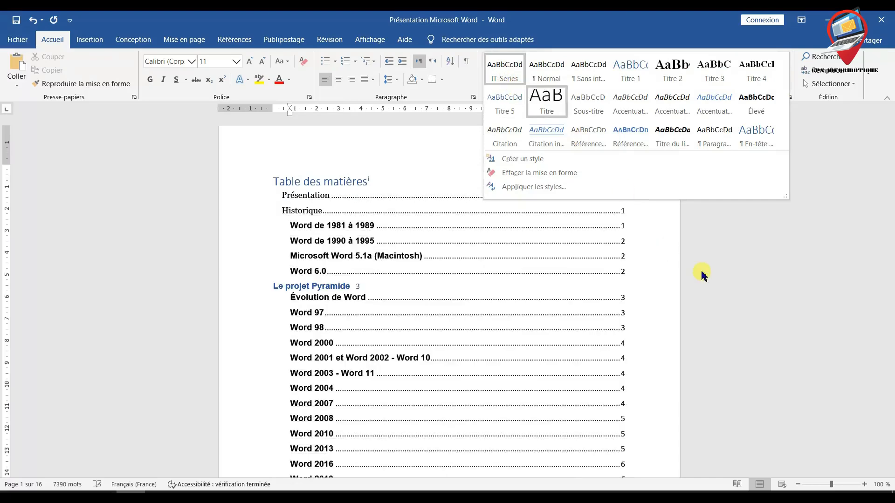
left_click(671, 266)
- Colour the first paragraph under the Présentation heading in the standard red
scroll(672, 268, "down", 10)
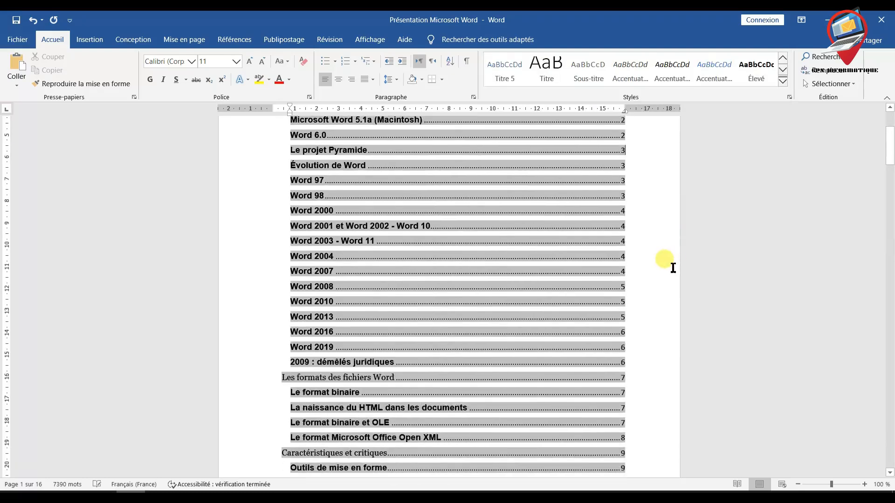
scroll(672, 268, "down", 10)
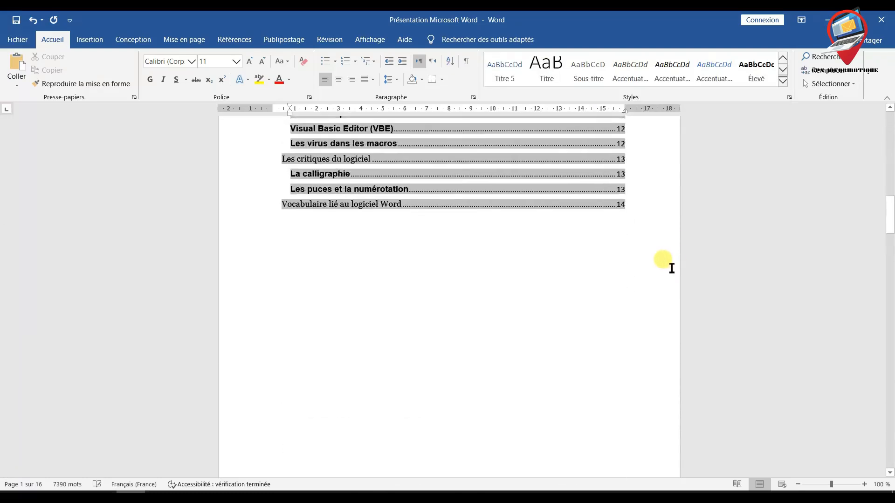
scroll(668, 269, "down", 4)
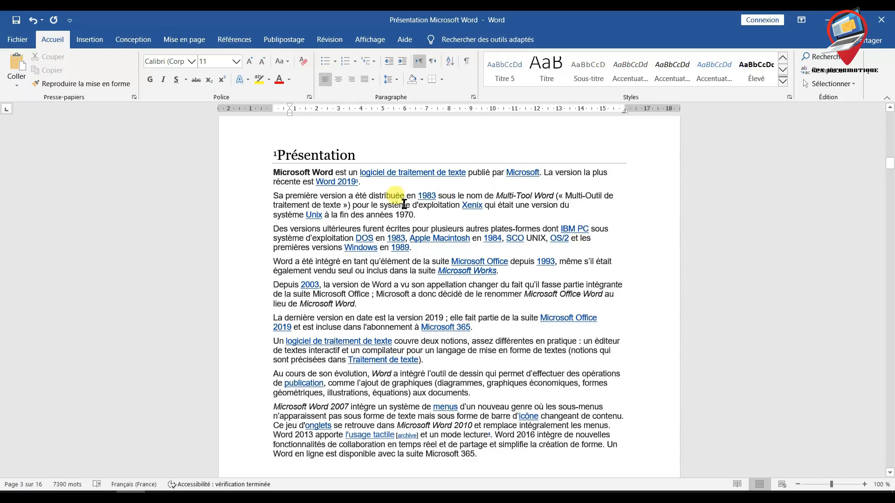
left_click_drag(358, 184, 286, 175)
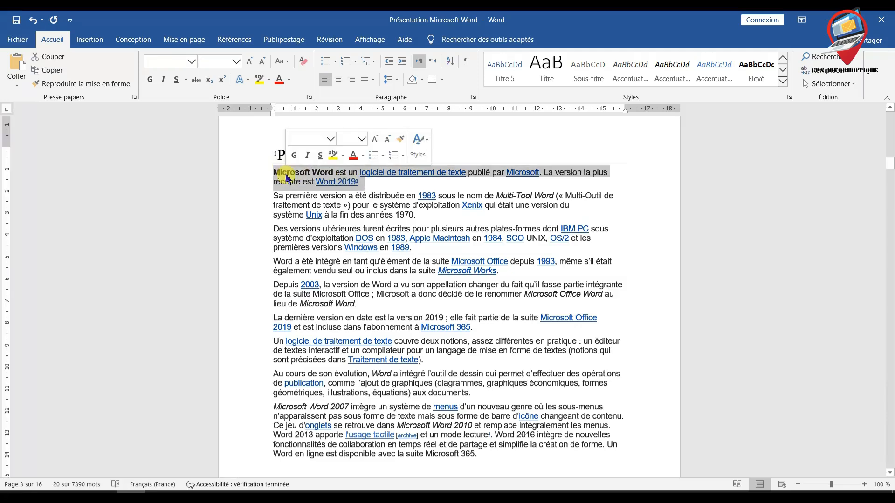
left_click(363, 155)
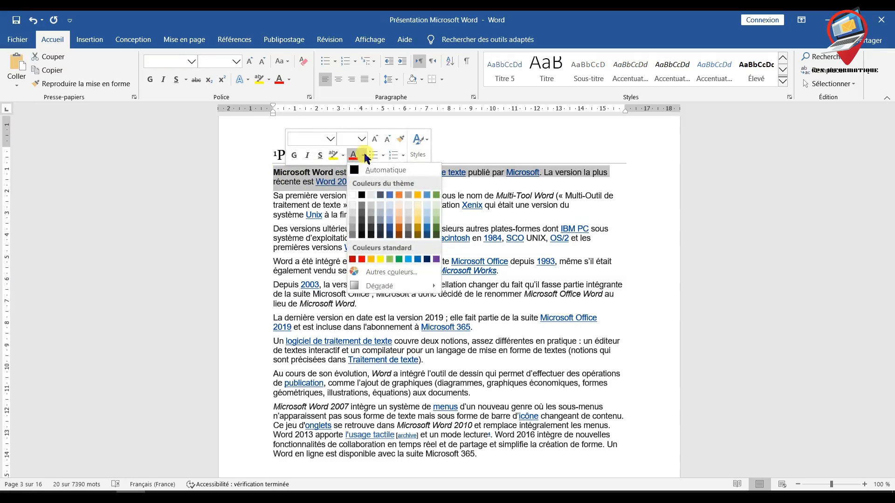
left_click(362, 259)
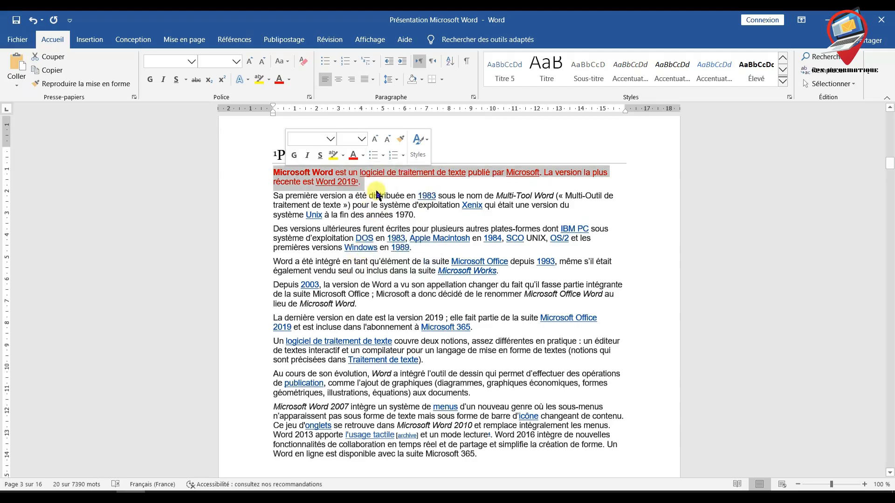
left_click(361, 179)
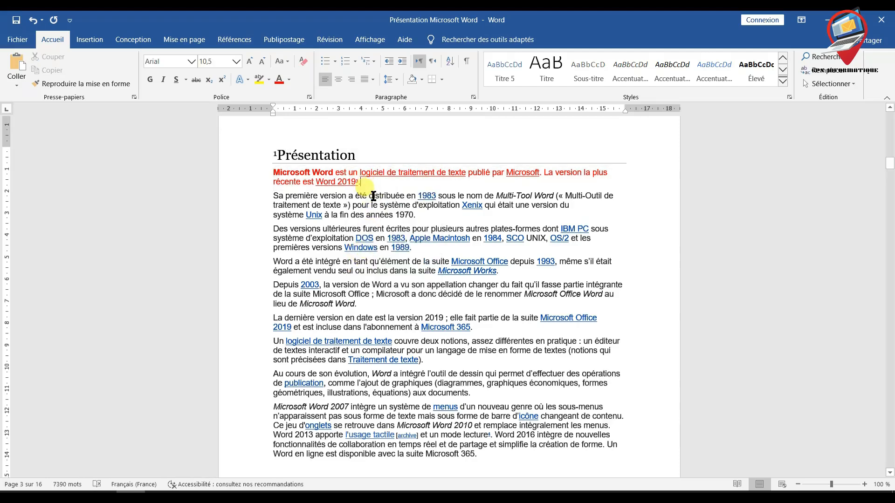
- Set the red paragraph under the Présentation heading to Comic Sans MS and enlarge its text to size 14
left_click_drag(363, 183, 278, 180)
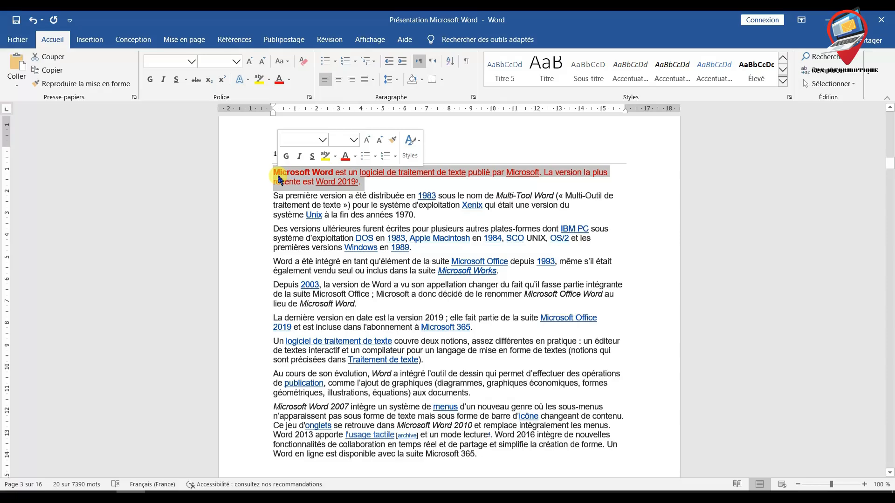
left_click(192, 62)
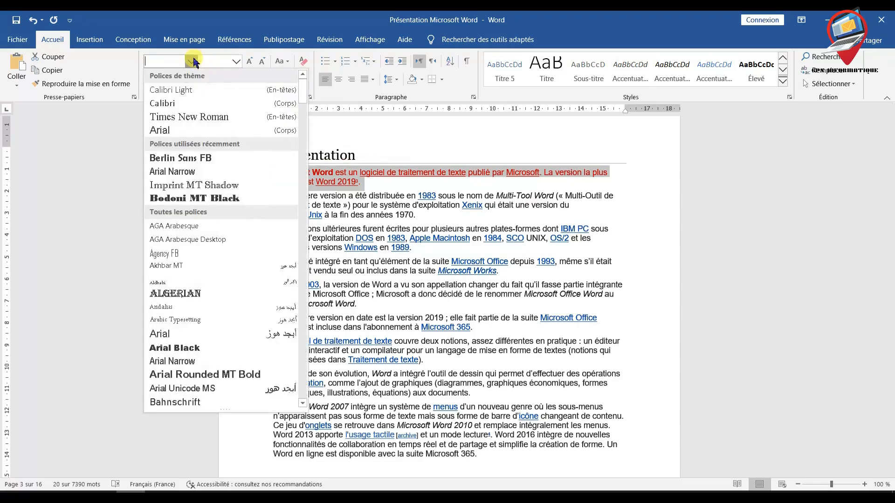
scroll(229, 224, "down", 10)
scroll(237, 228, "down", 10)
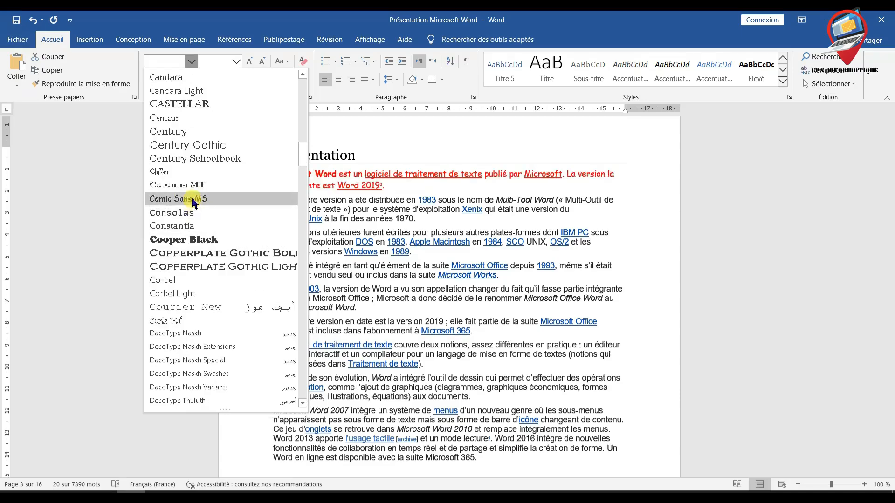
left_click(193, 201)
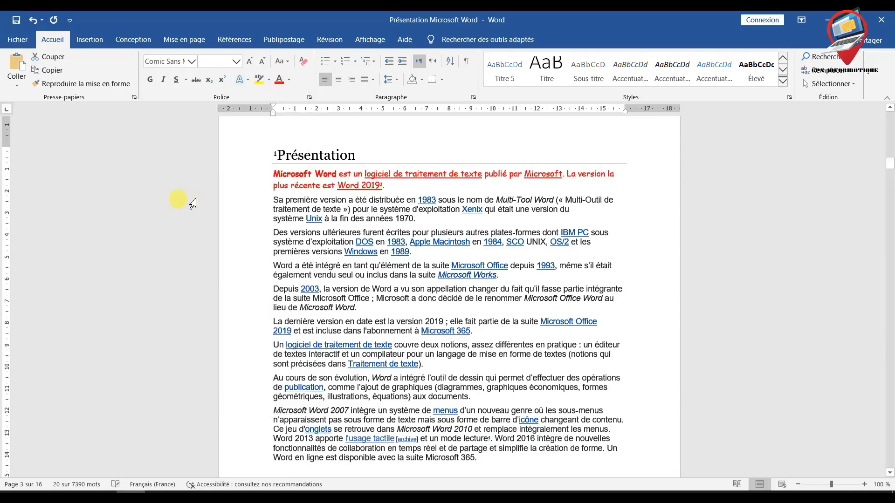
left_click(250, 68)
left_click(250, 68)
left_click(250, 68)
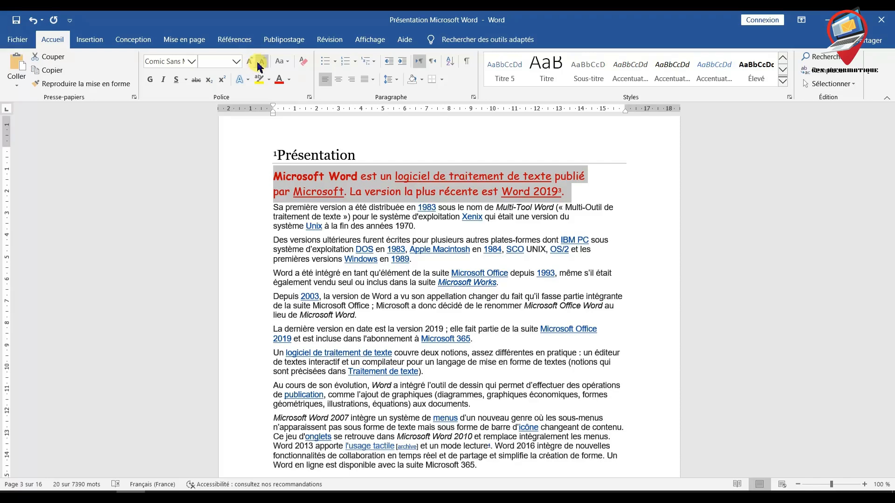
left_click(584, 194)
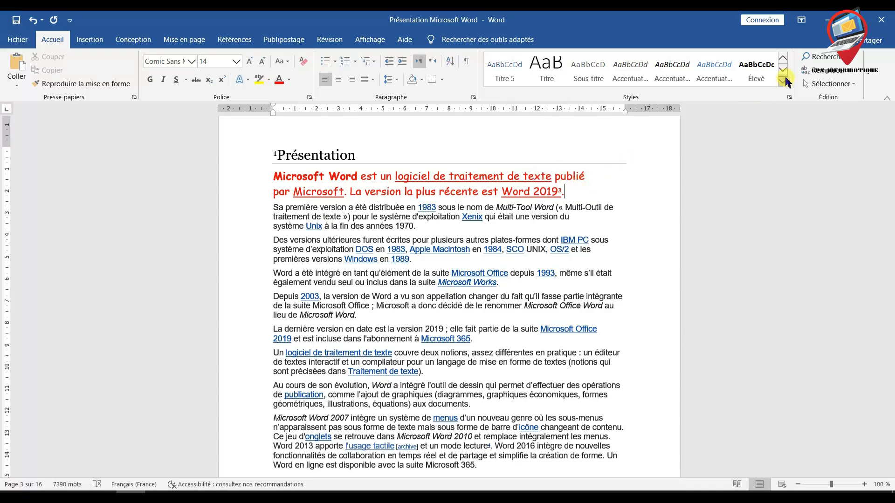
- Create a new style named IT-Series_Rouge from the formatting of the red Comic Sans MS paragraph
left_click_drag(535, 193, 275, 176)
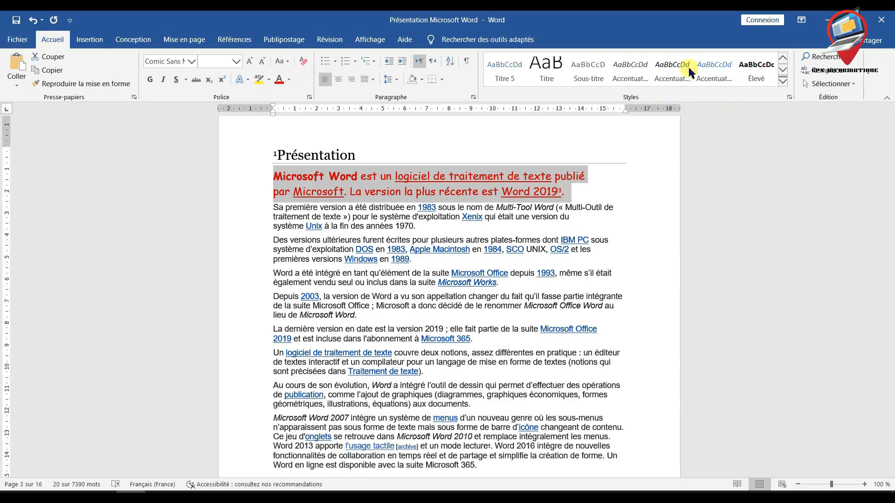
left_click(783, 82)
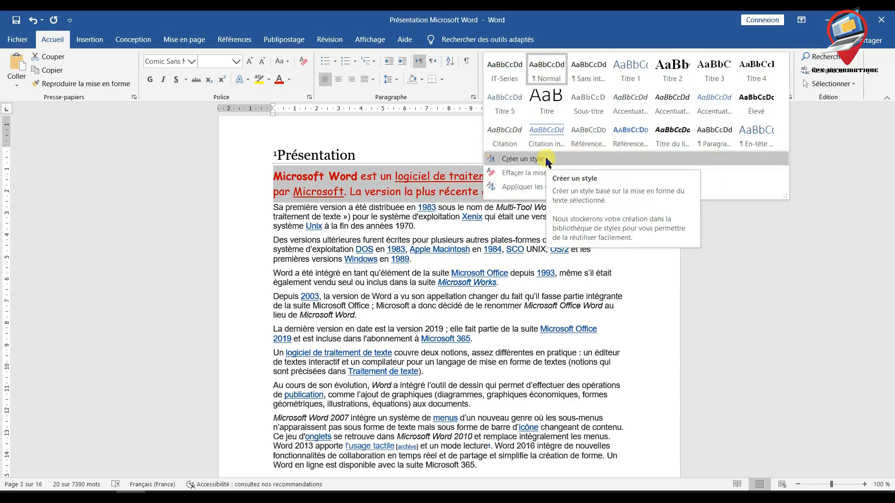
left_click(522, 159)
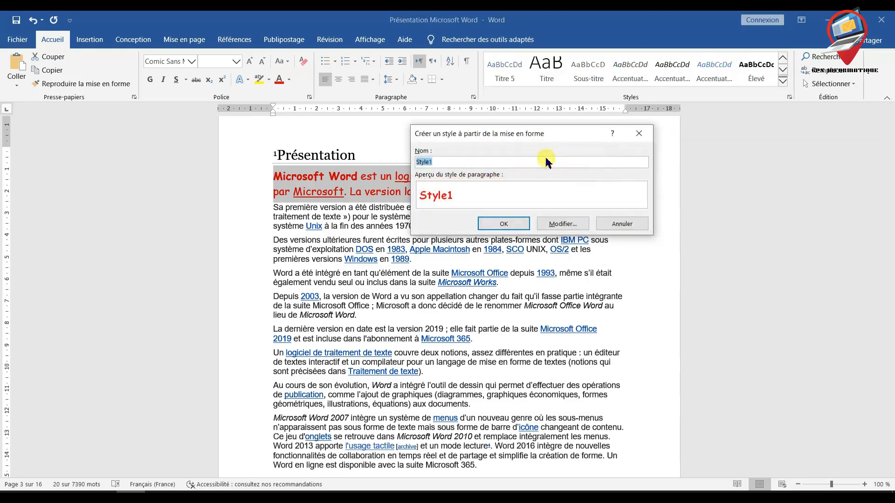
left_click_drag(493, 134, 594, 141)
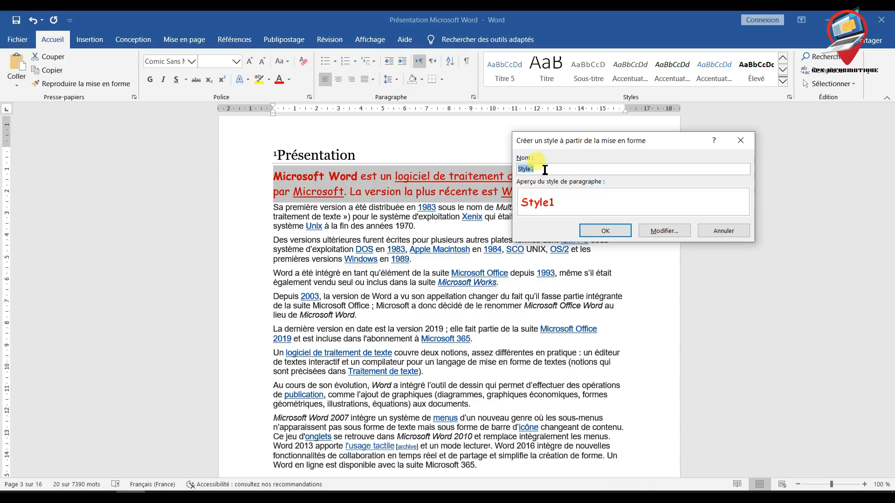
key("BackSpace")
type("IT-Series Rouge")
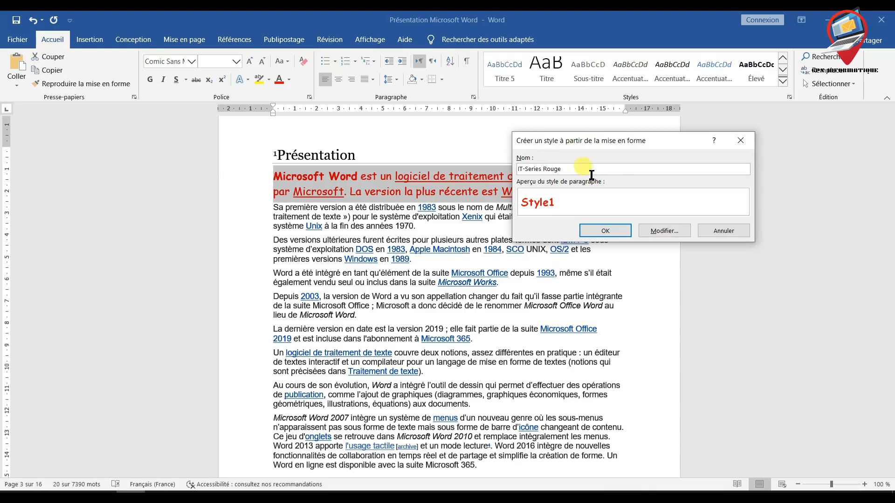
left_click(546, 173)
key("BackSpace")
type("_")
left_click(604, 233)
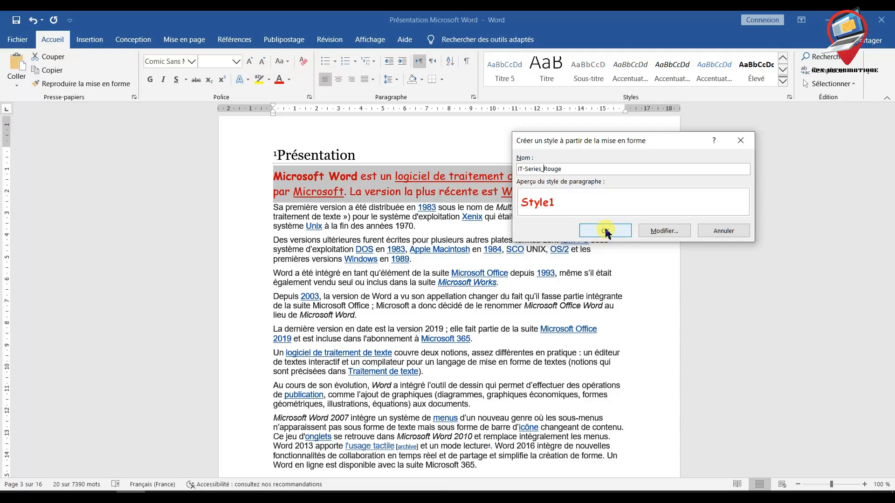
left_click(604, 230)
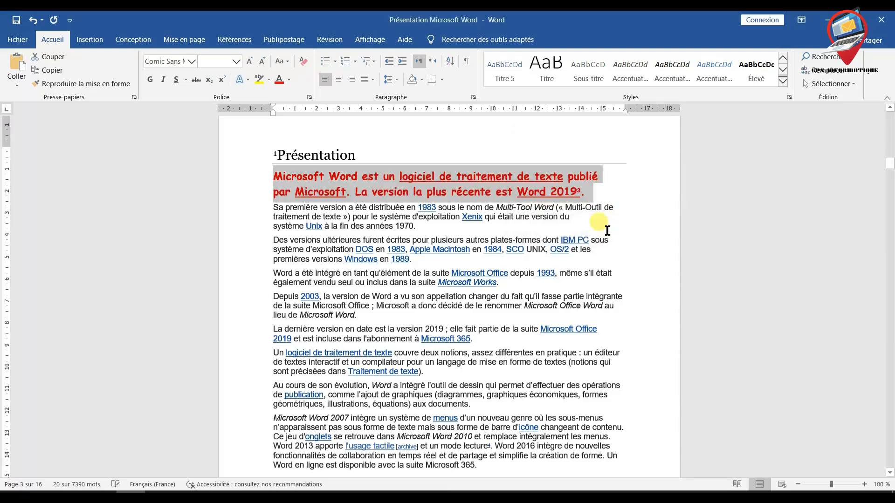
- Deselect the paragraph and check the expanded style gallery for the IT-Series_Rouge style
left_click(653, 202)
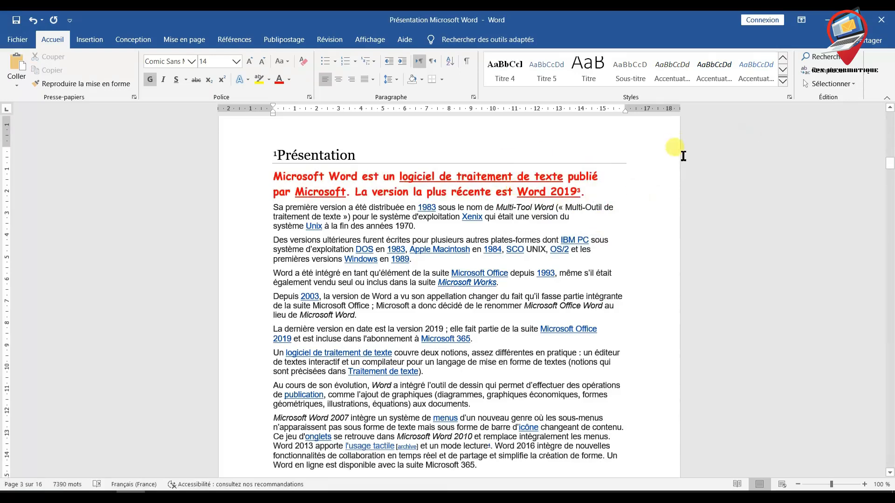
left_click(783, 79)
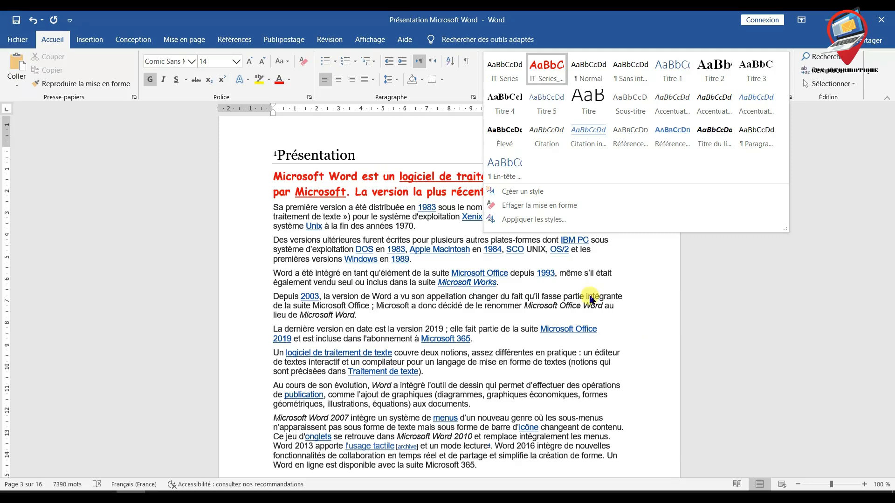
key("Escape")
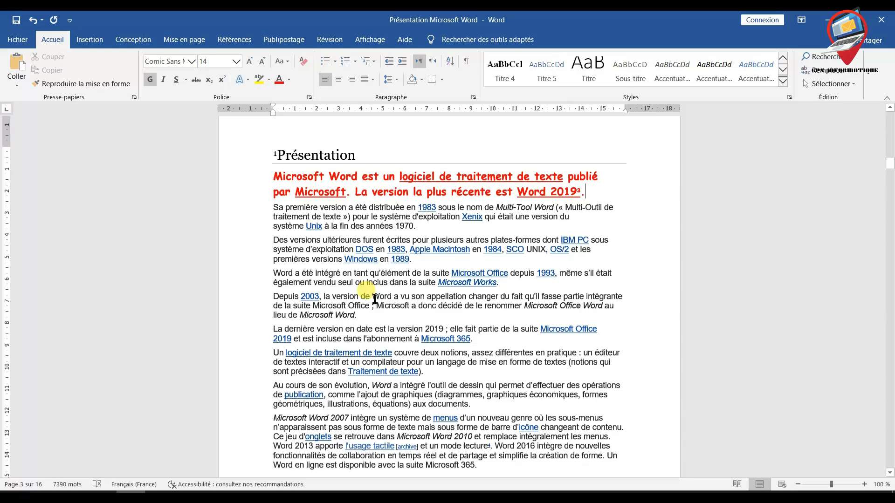
- Apply the IT-Series_Rouge style to the whole paragraph beginning with "Depuis 2003"
left_click_drag(357, 316, 274, 295)
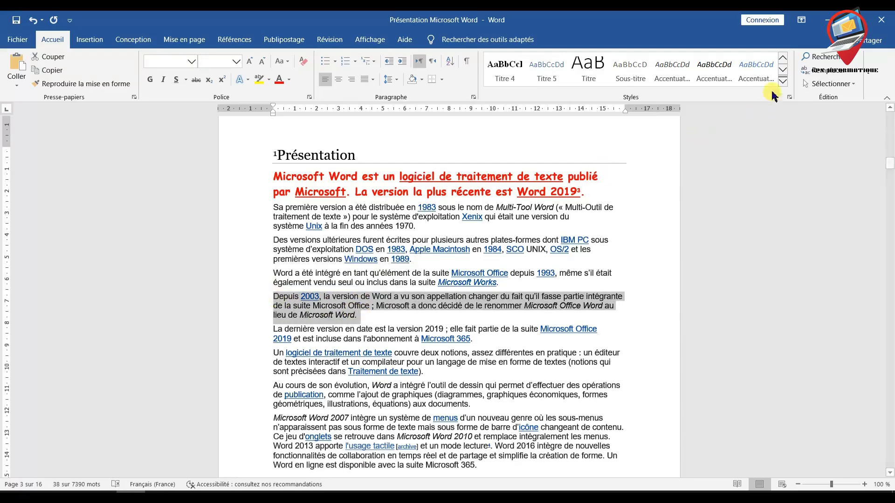
left_click(783, 82)
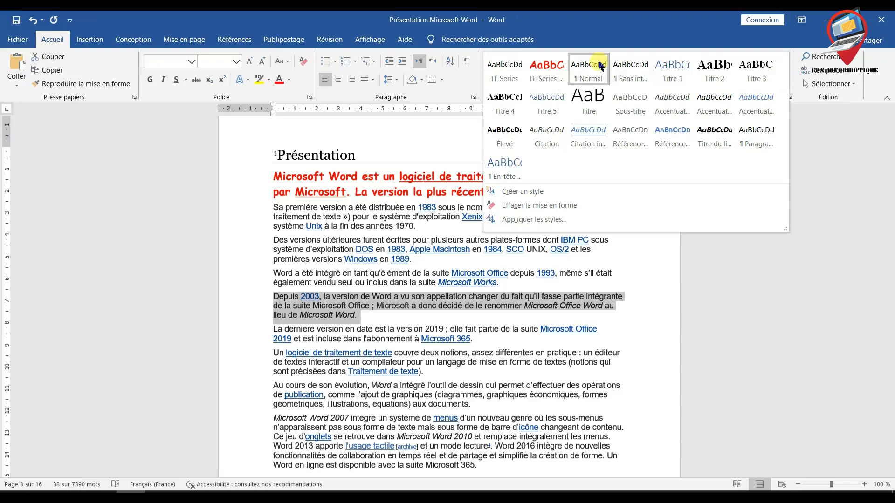
left_click(552, 68)
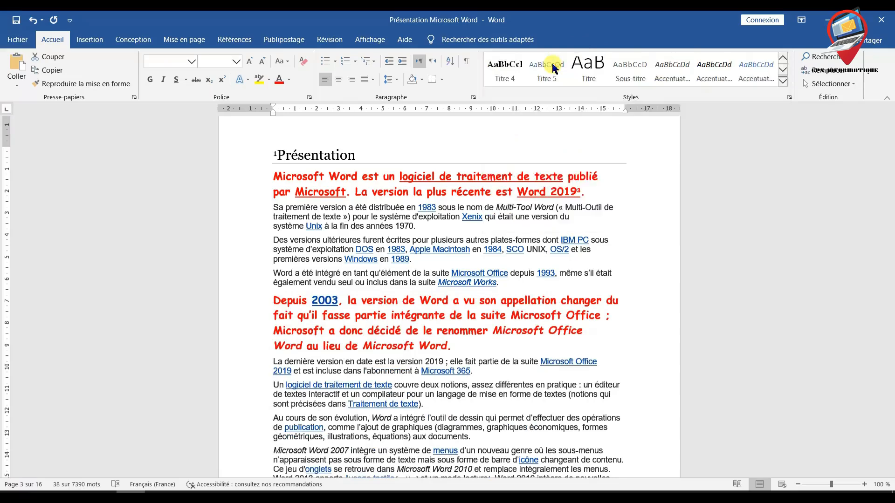
- Deselect the "Depuis 2003" paragraph and look over the expanded style gallery around the IT-Series_Rouge style
left_click(485, 350)
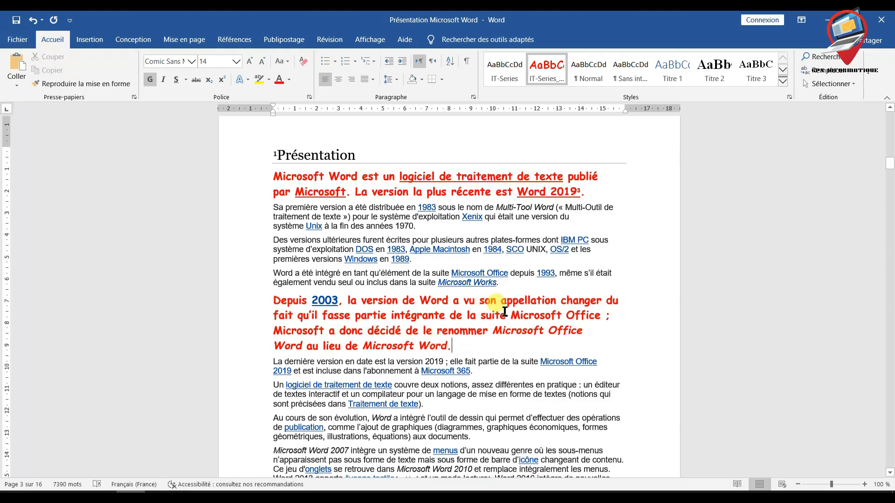
left_click(782, 82)
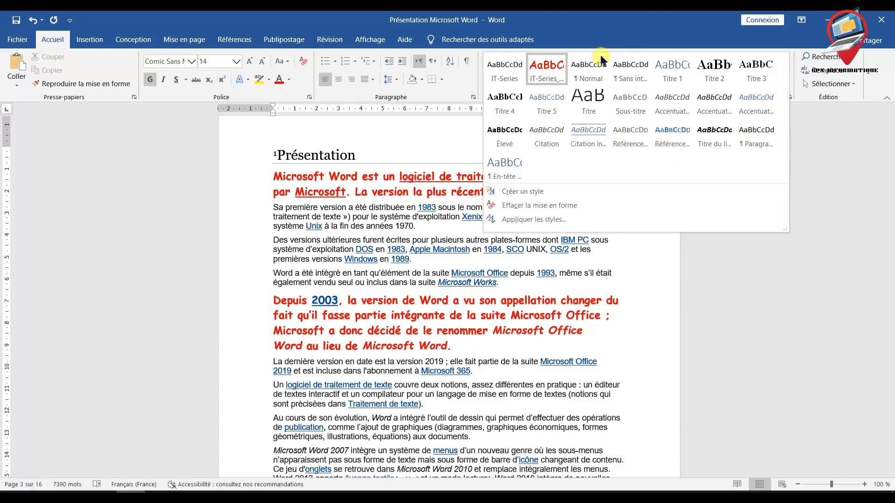
left_click(550, 78)
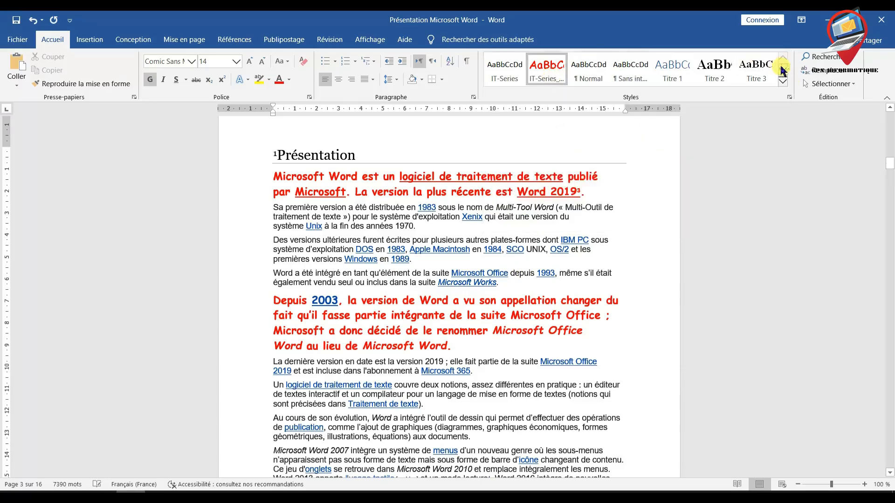
left_click(784, 82)
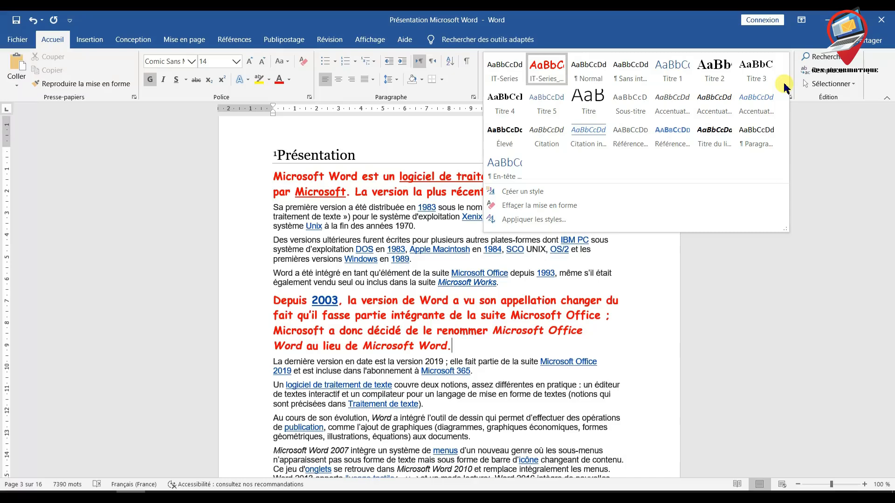
left_click(784, 83)
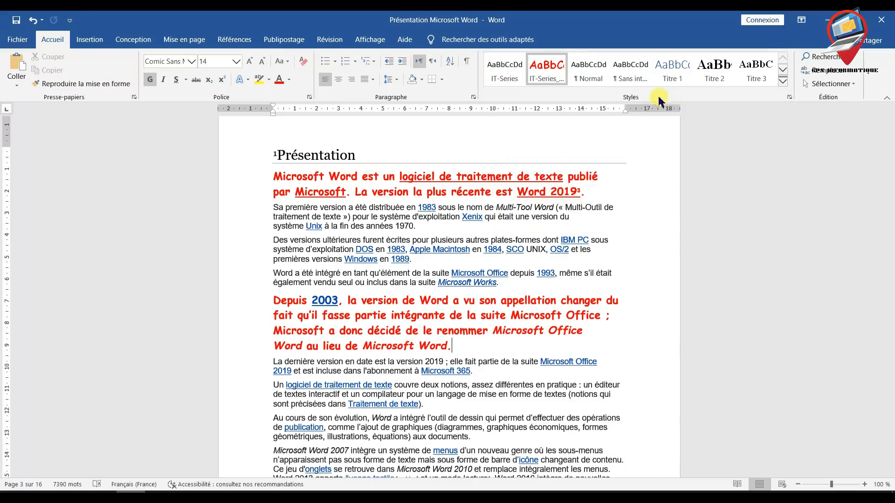
- Open the IT-Series_Rouge style for modification and set its font to Bahnschrift
right_click(548, 80)
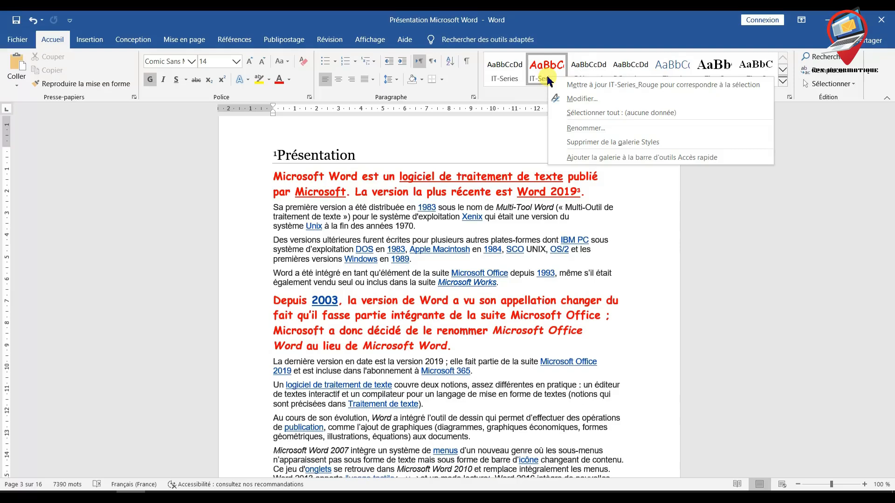
left_click(592, 101)
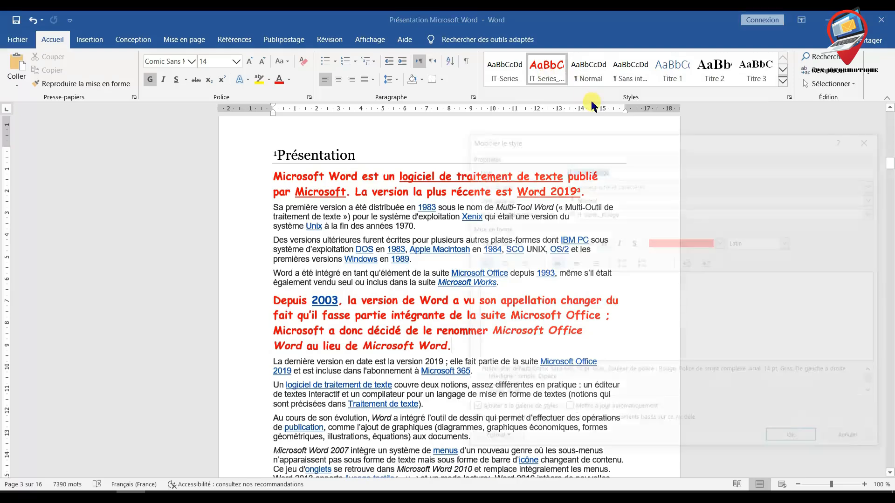
left_click_drag(604, 138, 408, 90)
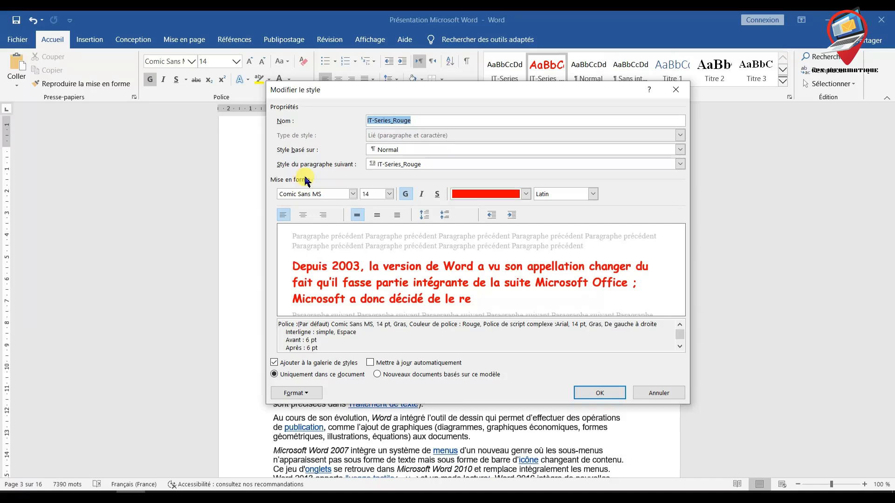
left_click(353, 194)
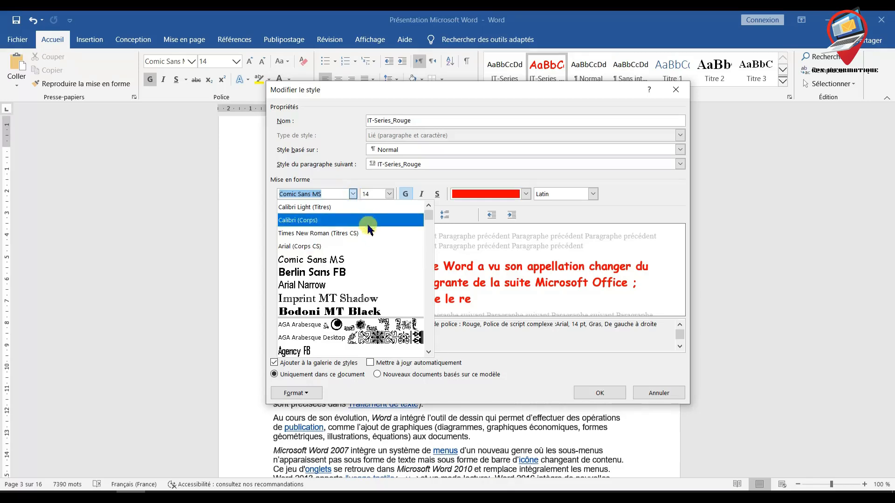
scroll(368, 227, "down", 2)
scroll(369, 229, "down", 4)
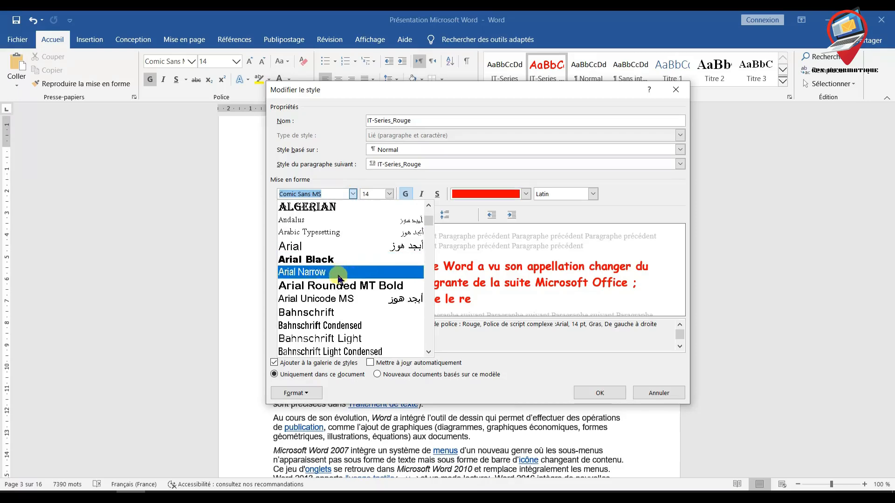
left_click(327, 313)
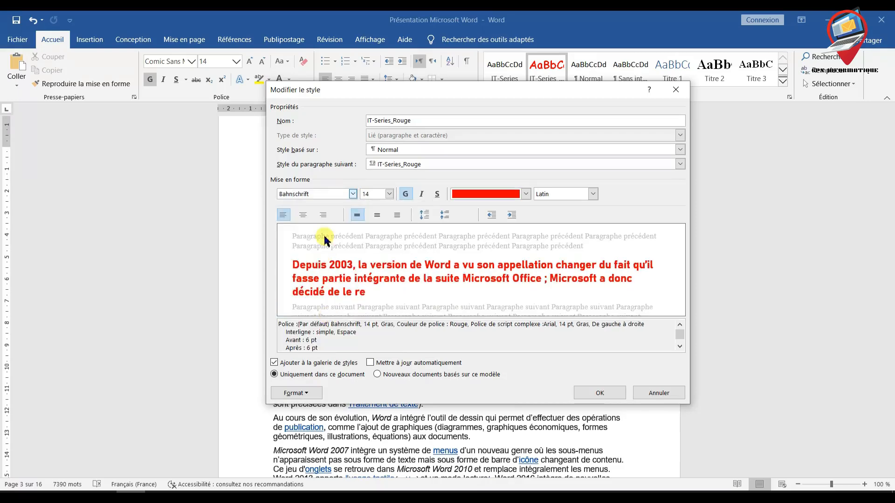
- Set the IT-Series_Rouge style's font size to 10 and remove its bold formatting
left_click(389, 194)
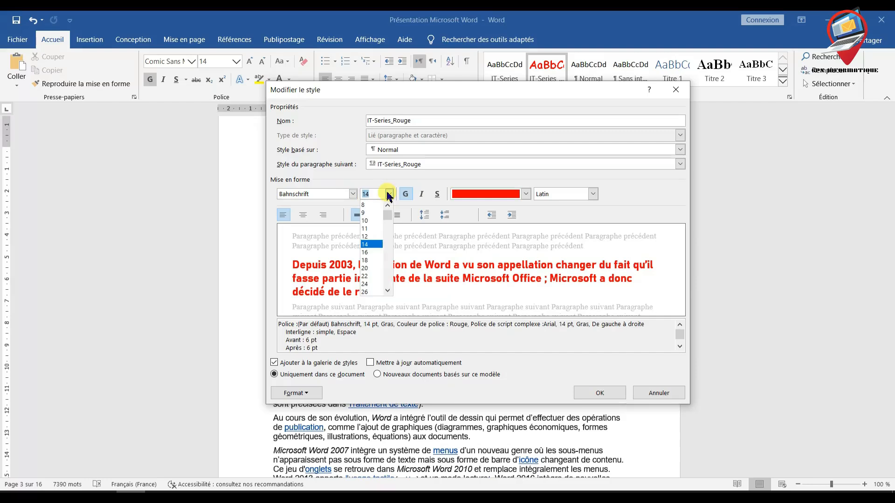
left_click(375, 221)
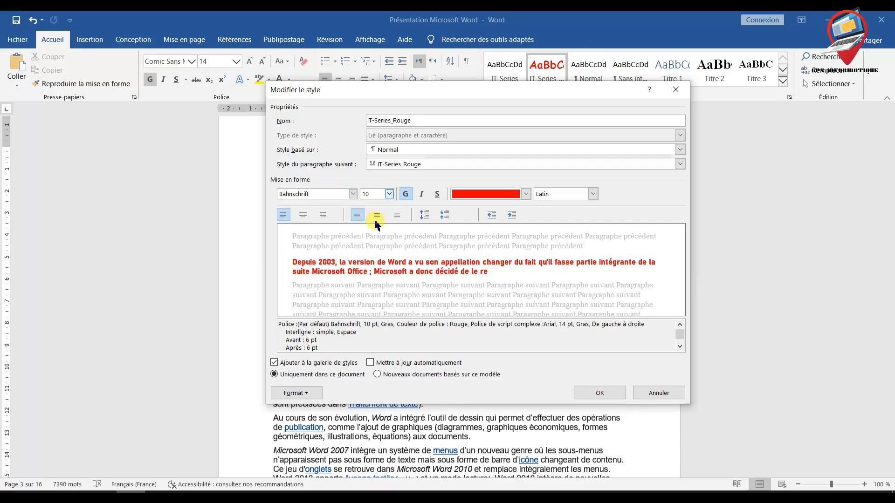
left_click(405, 198)
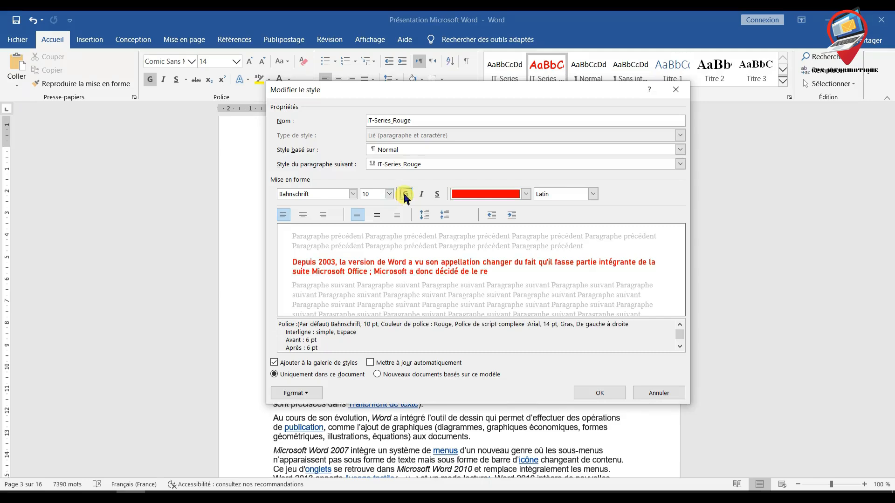
- Set the IT-Series_Rouge style's text color to light green (Vert clair), keep the Latin script, and save the modified style
left_click(527, 195)
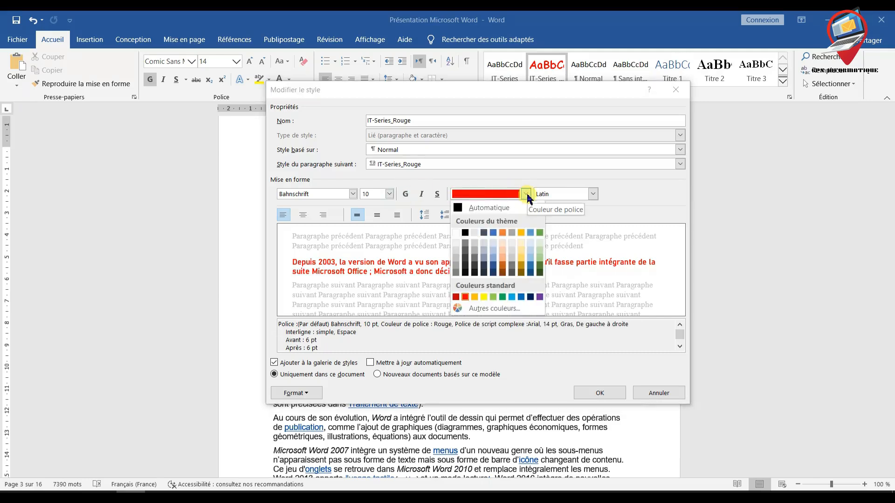
left_click(493, 297)
left_click(593, 194)
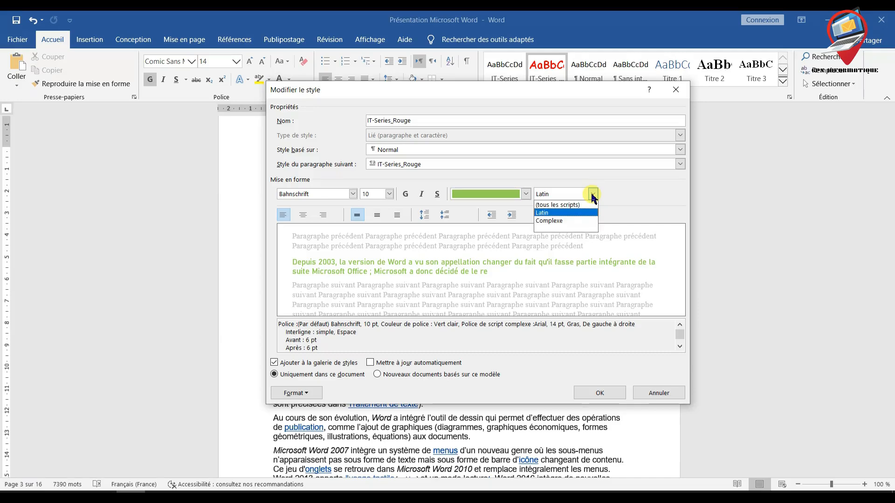
left_click(593, 196)
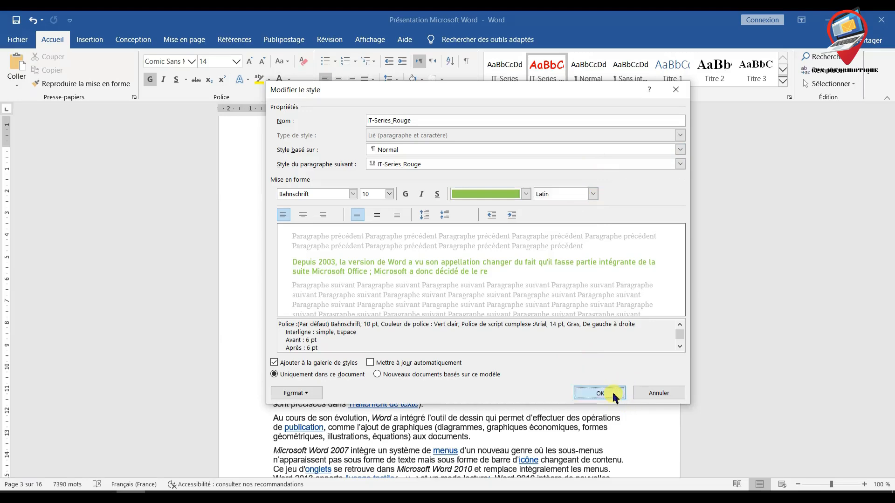
left_click(599, 393)
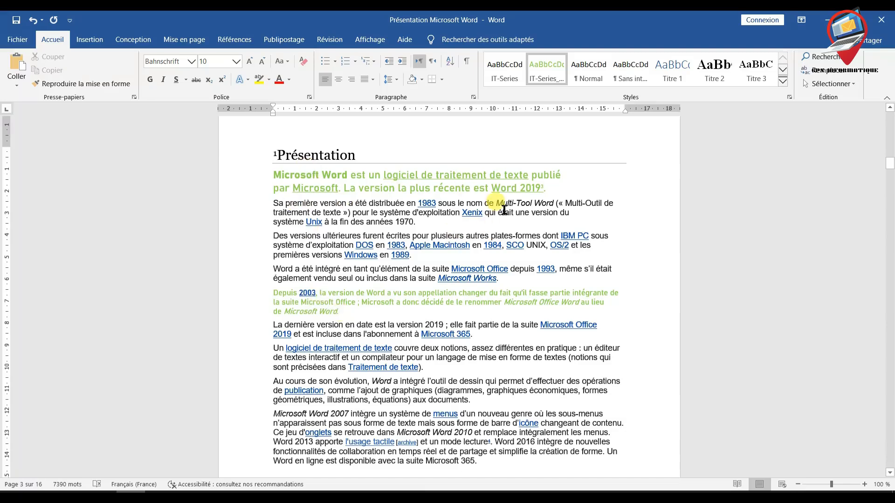
- Rename the IT-Series_Rouge style as IT-Series_Green
right_click(549, 71)
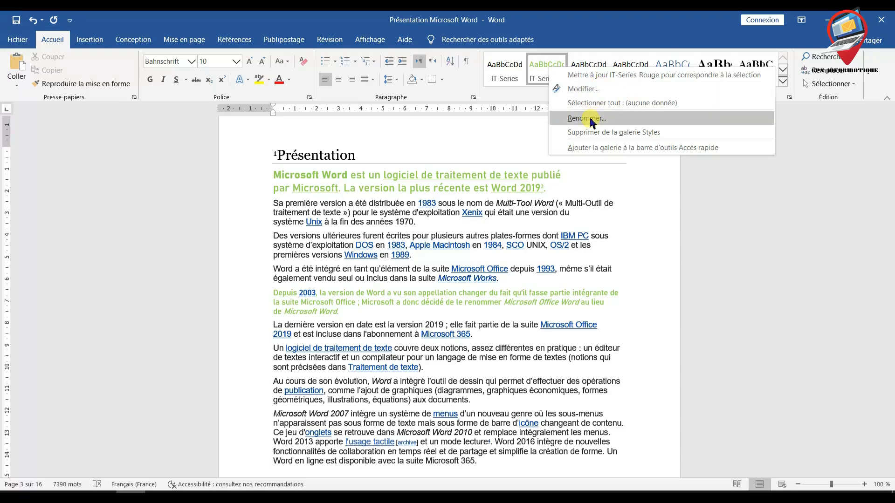
left_click(584, 89)
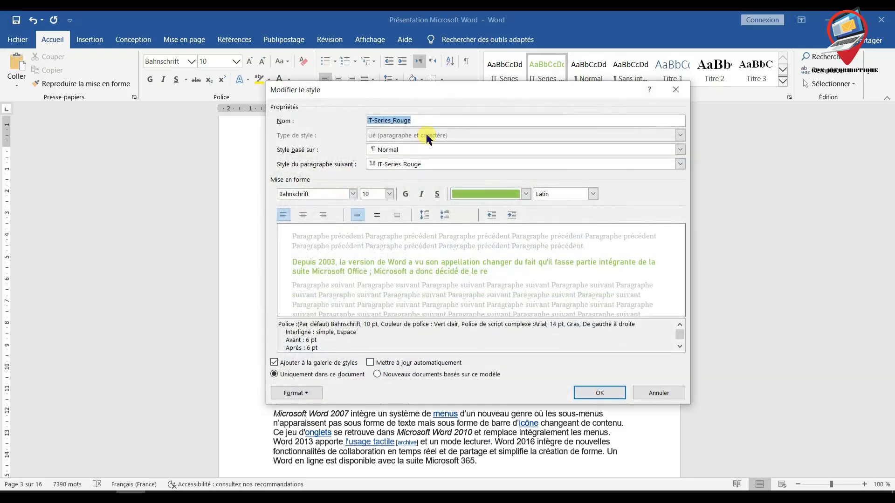
left_click(422, 120)
key("BackSpace")
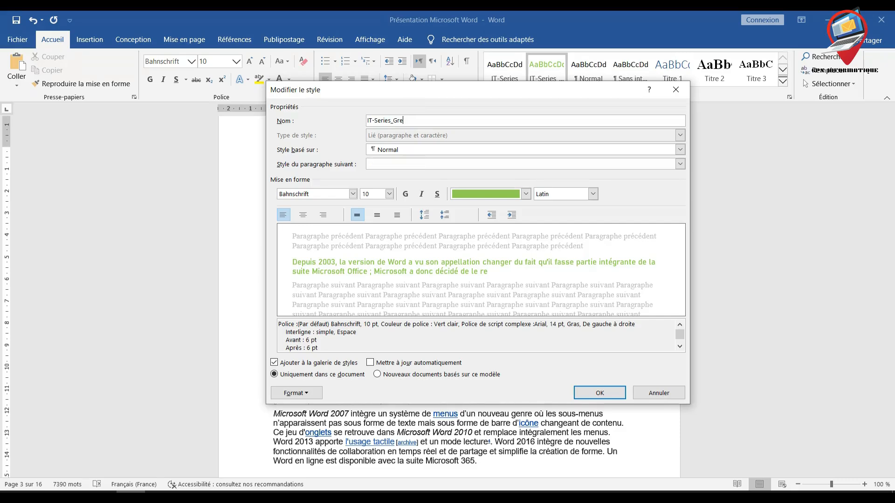
left_click(598, 394)
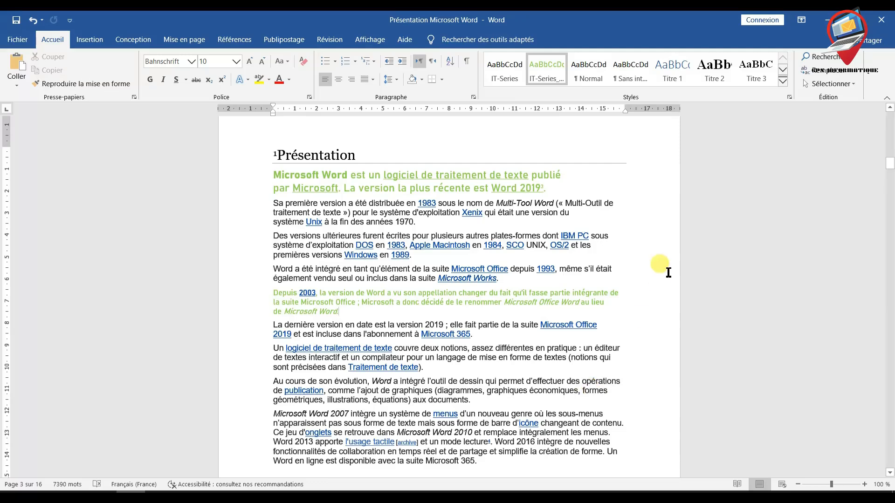
left_click(782, 84)
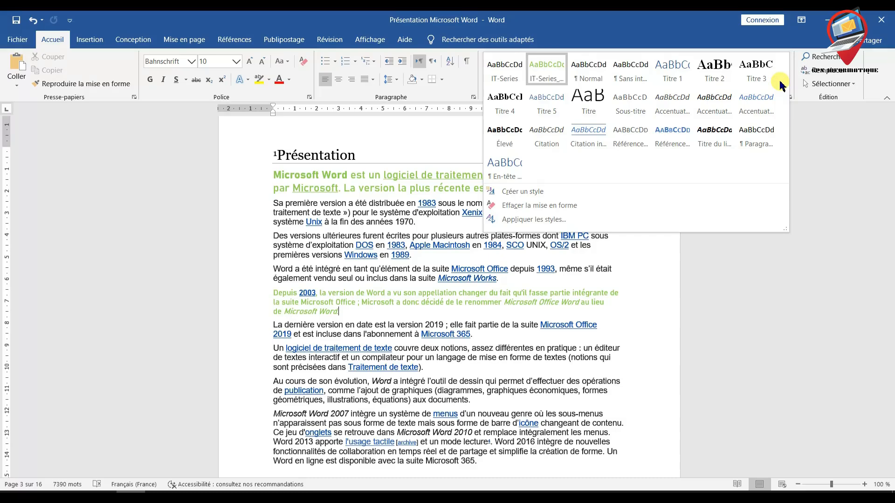
left_click(726, 121)
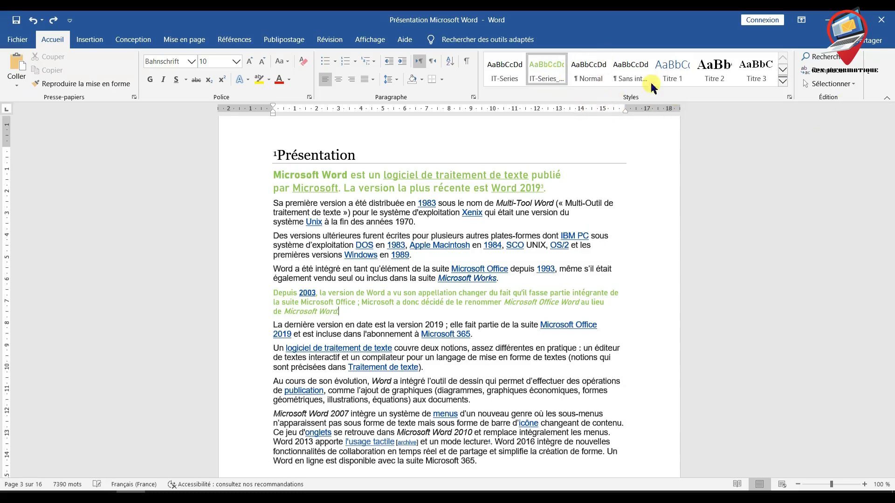
left_click(571, 68)
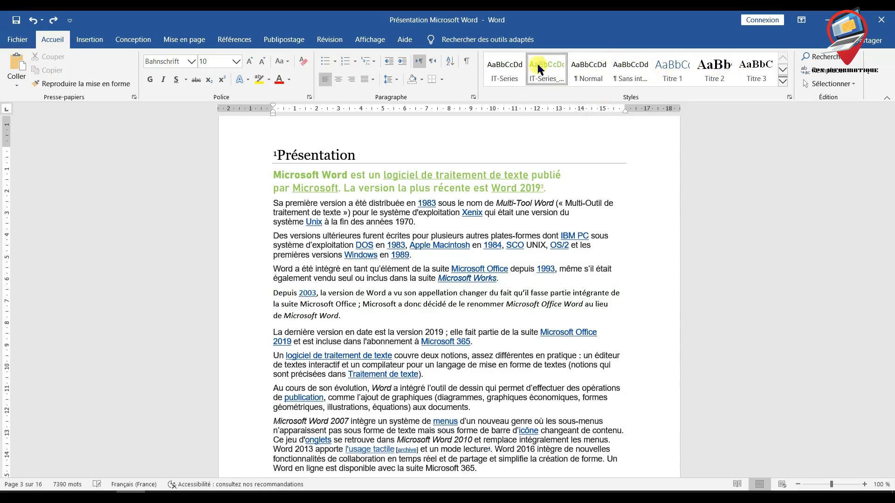
- Clear all formatting from the paragraph beginning "Depuis 2003" and from the first paragraph under the Présentation heading
left_click(784, 81)
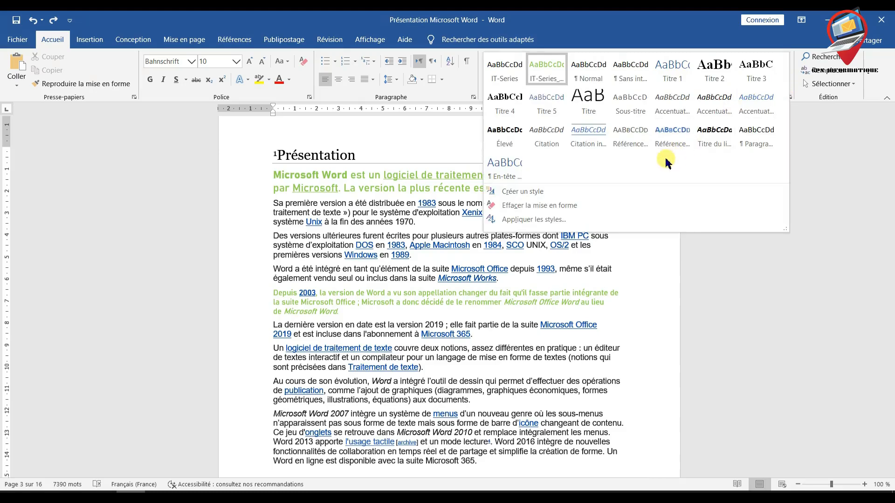
left_click(558, 206)
left_click(548, 188)
triple_click(283, 178)
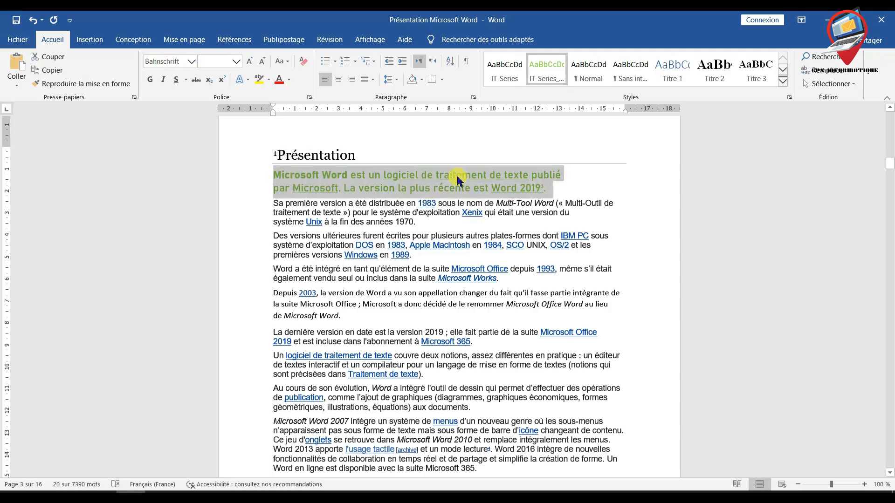
left_click(782, 82)
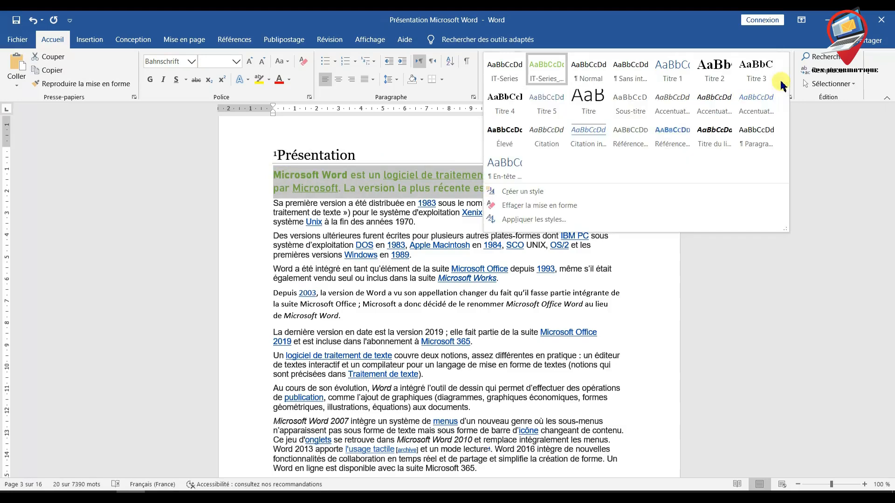
left_click(578, 206)
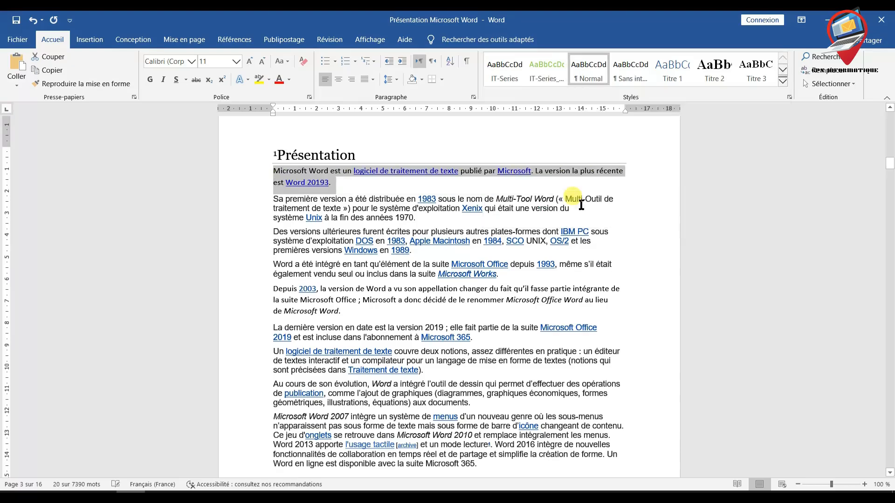
left_click(340, 188)
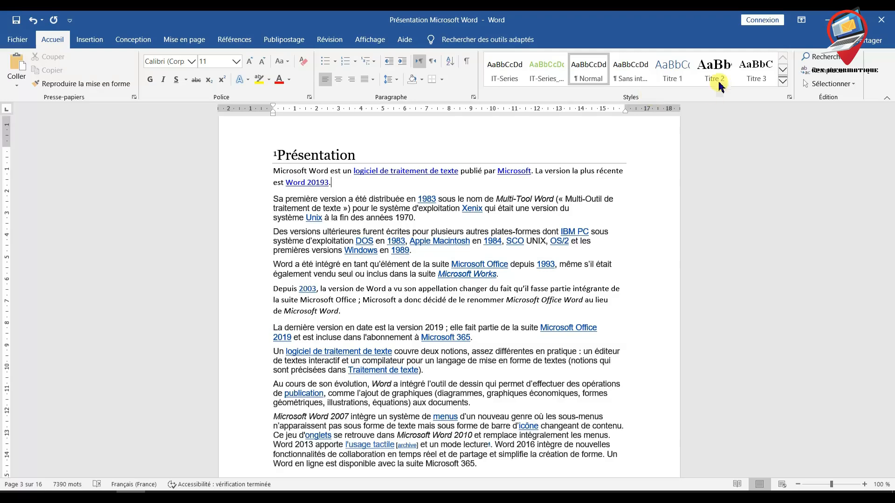
- Remove the IT-Series_Green style from the style gallery, check the expanded gallery, and undo the removal
right_click(553, 76)
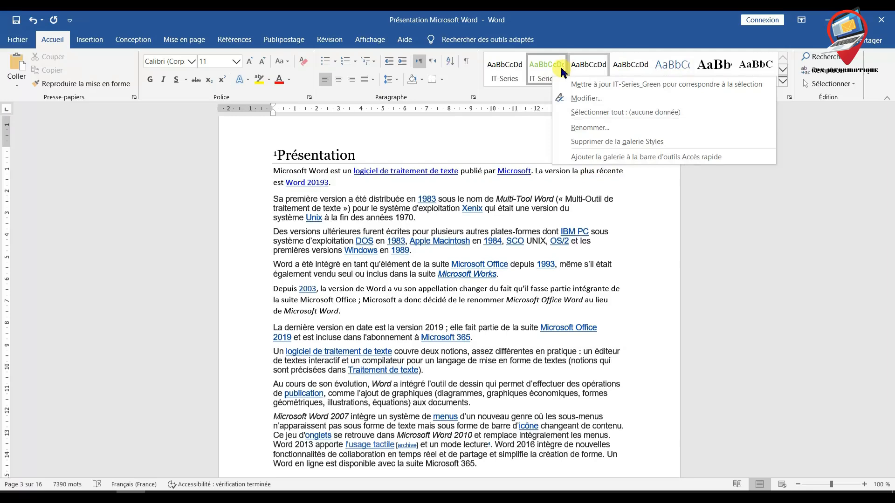
left_click(599, 145)
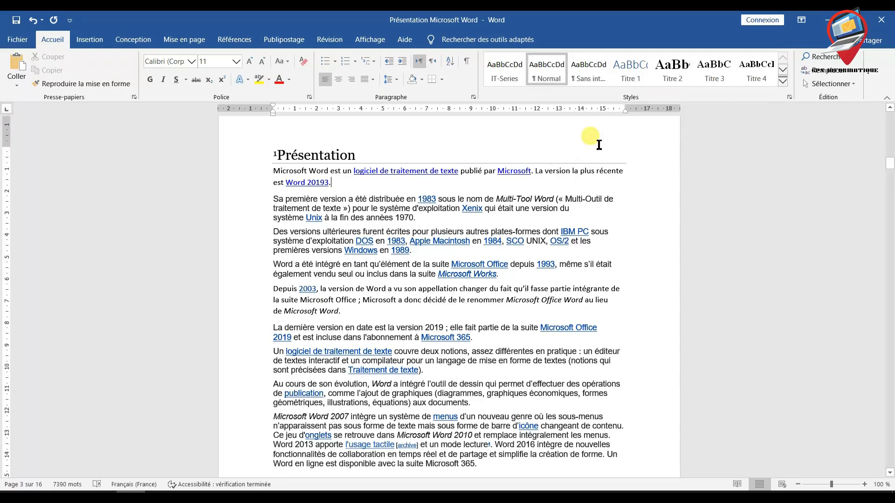
left_click(781, 85)
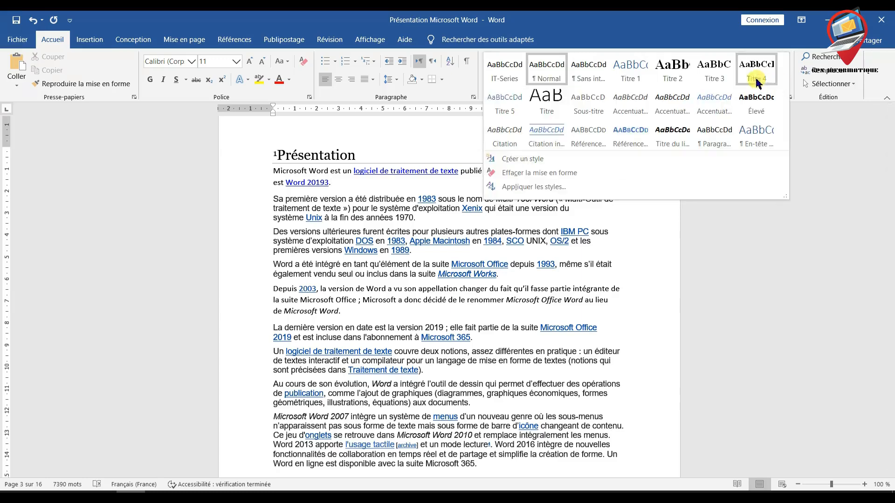
left_click(33, 20)
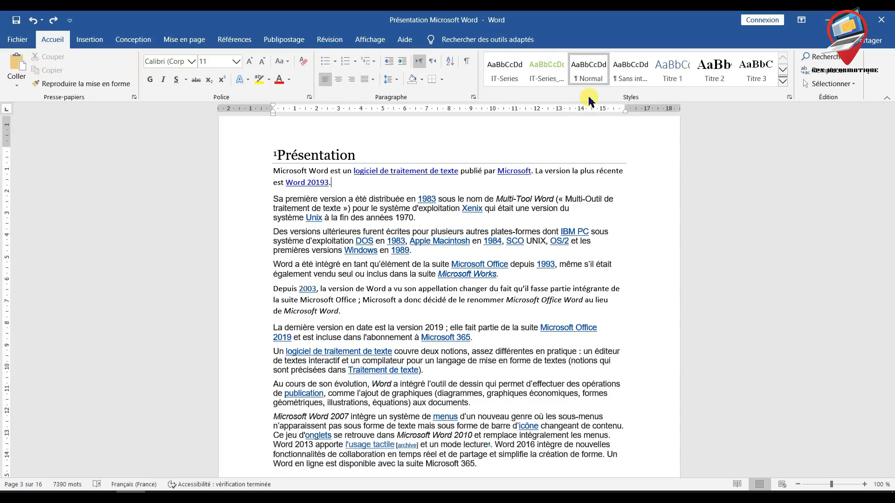
- Add the style gallery to the Quick Access Toolbar and check the styles offered there
right_click(543, 66)
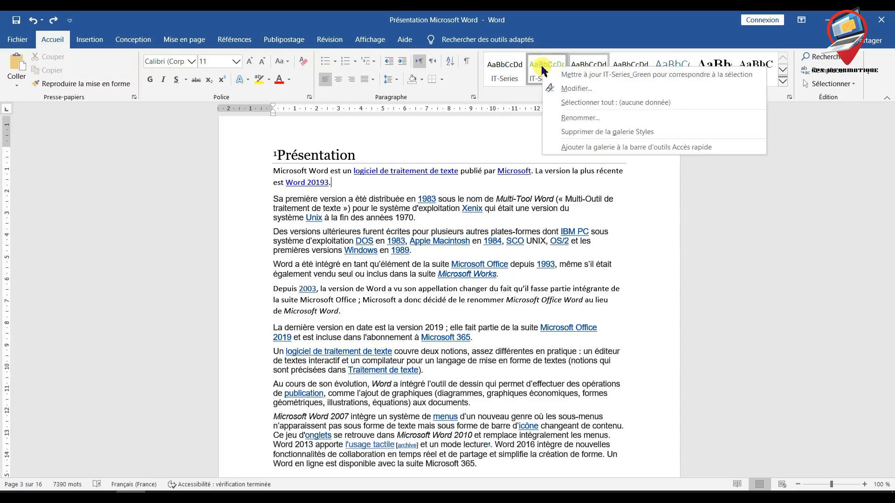
left_click(599, 148)
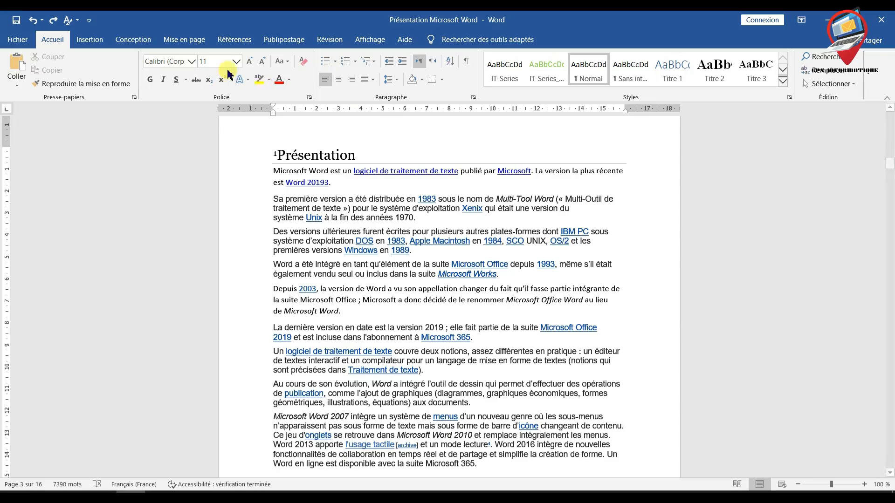
left_click(78, 23)
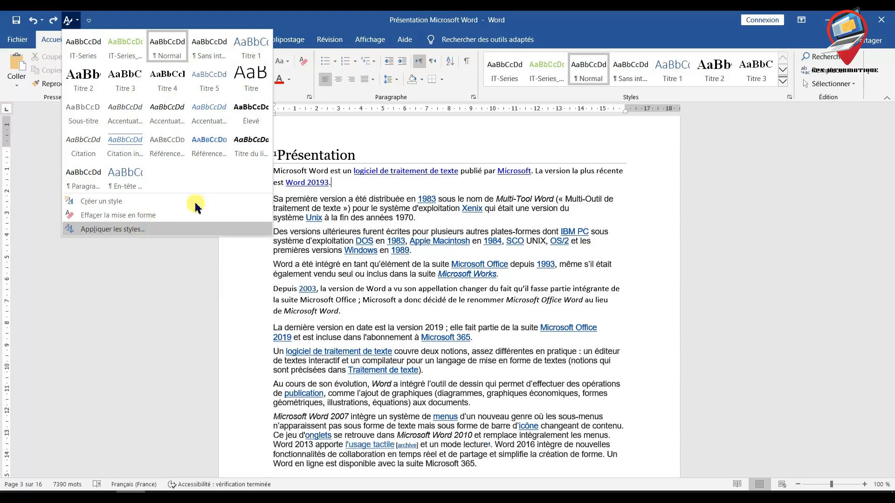
left_click(479, 148)
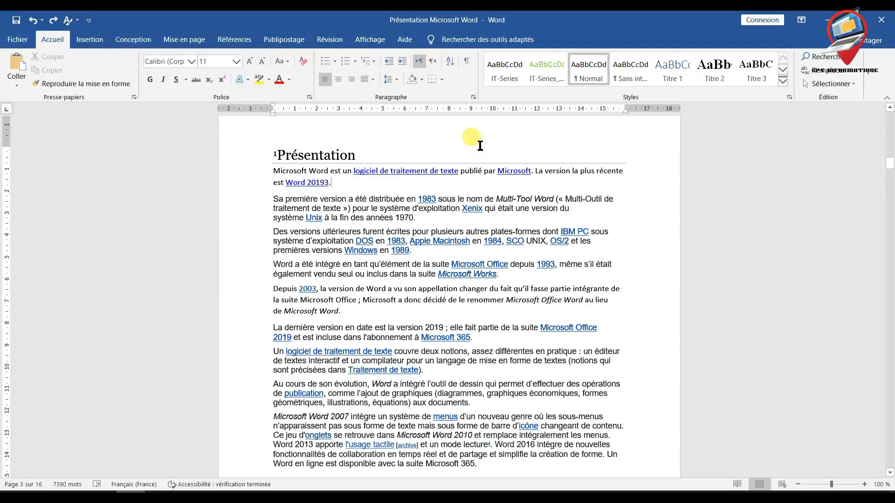